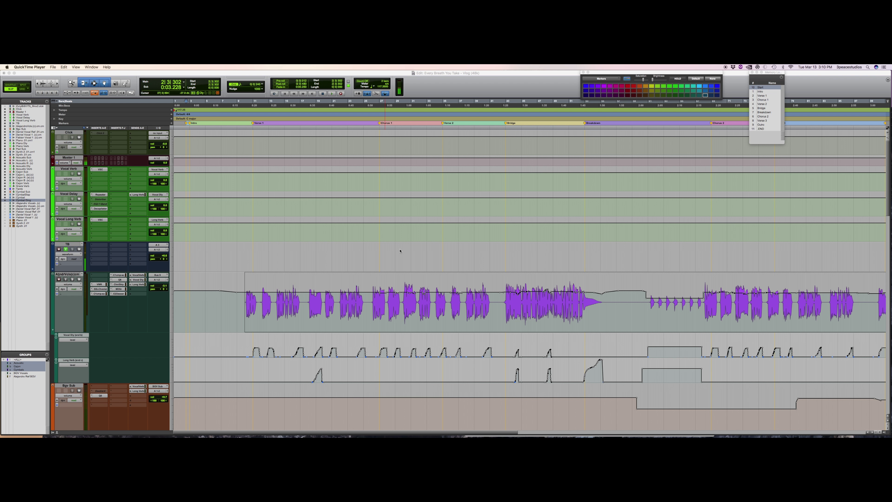
Play back the full mix from the Intro into Verse 1 and stop.
left_click(490, 93)
key("space")
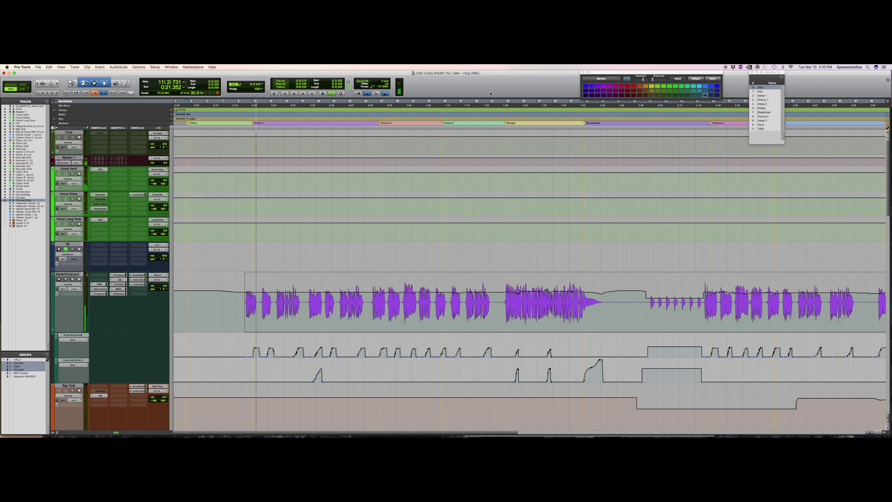
key("space")
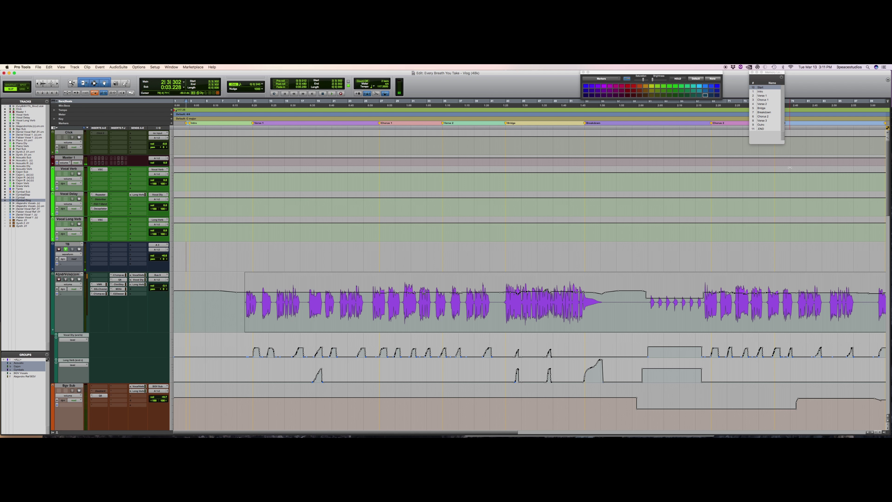
Hide every track except Acoustic Sub, Acoustic L, Acoustic R, Acoustic Dly and Acoustic Verb.
scroll(886, 222, "down", 2)
left_click_drag(886, 223, 888, 318)
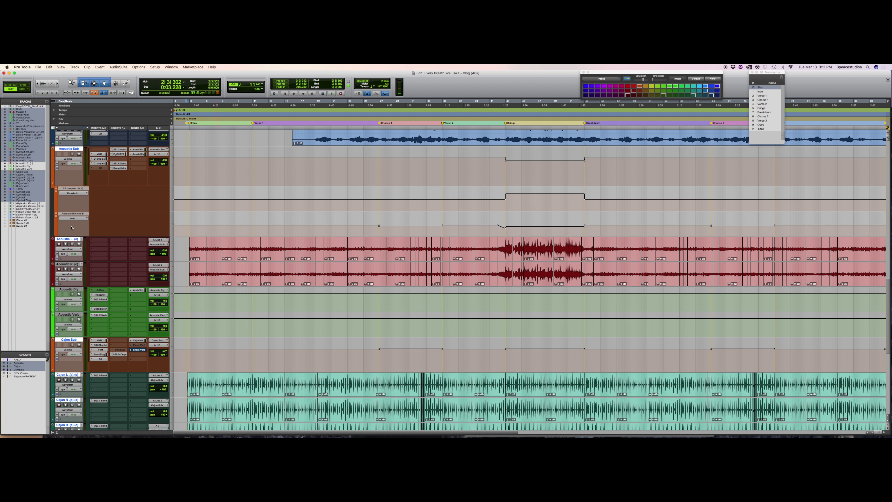
left_click(71, 150, "super")
right_click(77, 340)
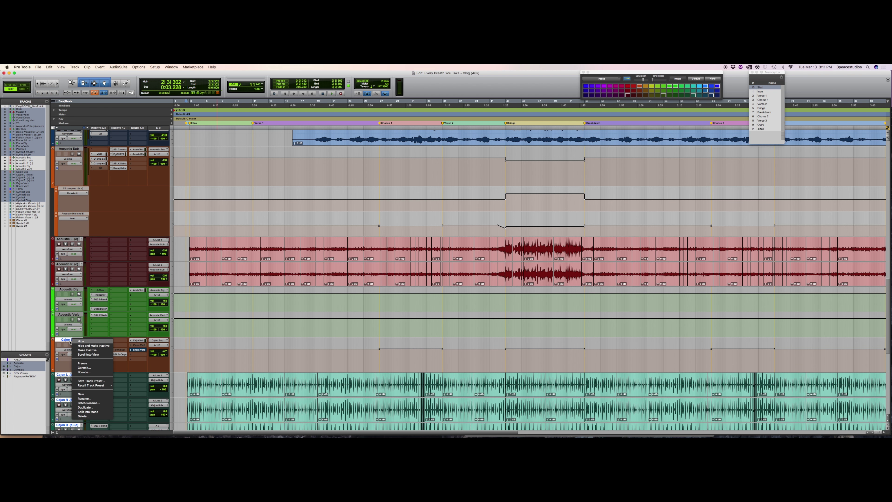
left_click(82, 341)
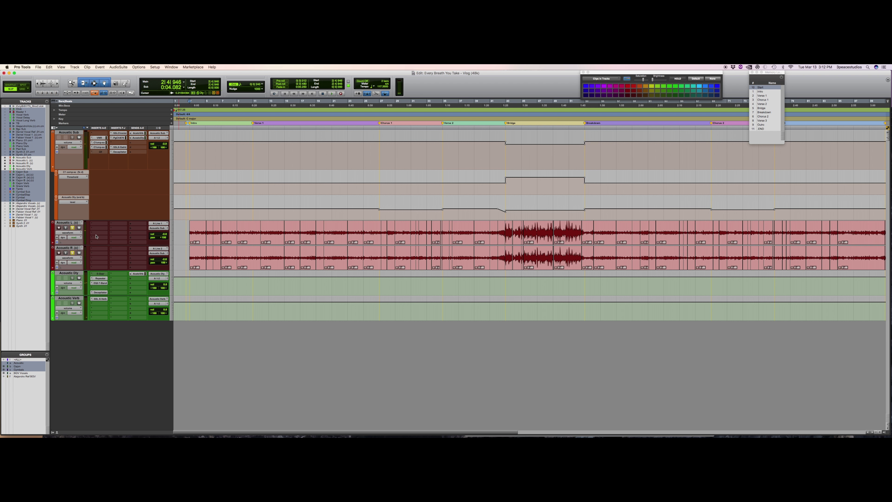
Listen to the soloed Acoustic L and Acoustic R tracks from the start of the Intro and stop playback.
key("space")
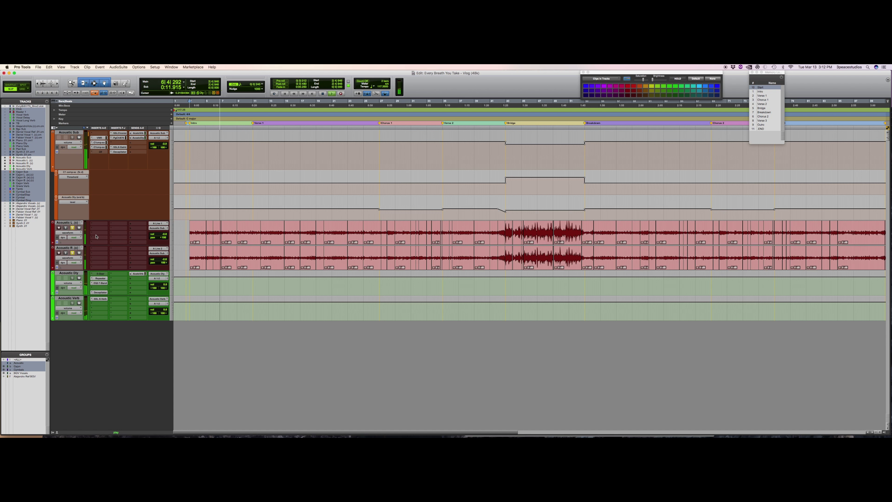
key("space")
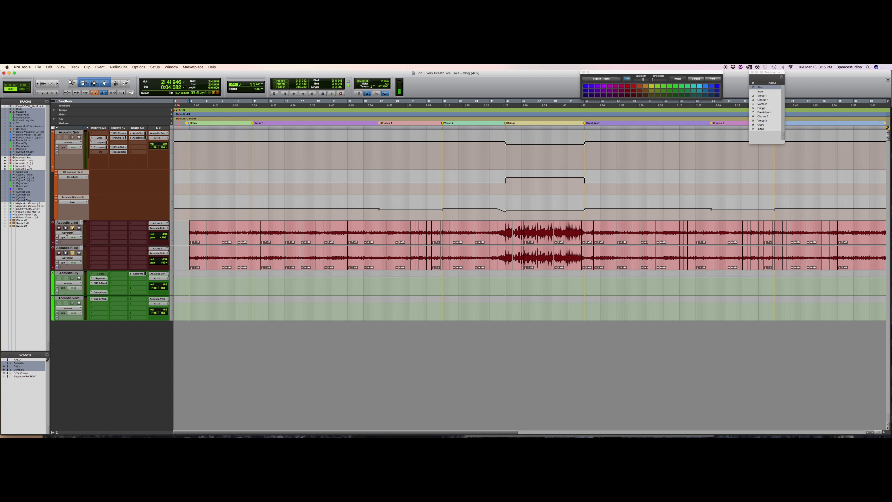
Create a new stereo Aux Input track below the Acoustic Verb track.
left_click(74, 249)
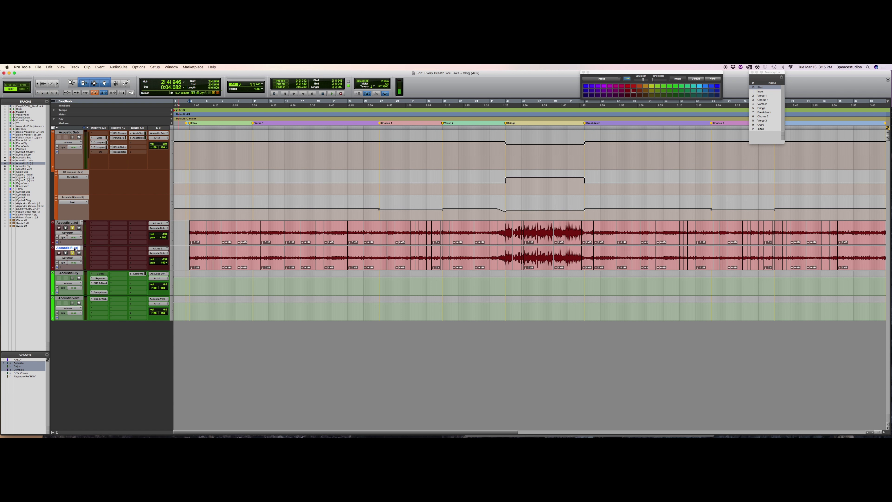
left_click(70, 298)
left_click(75, 66)
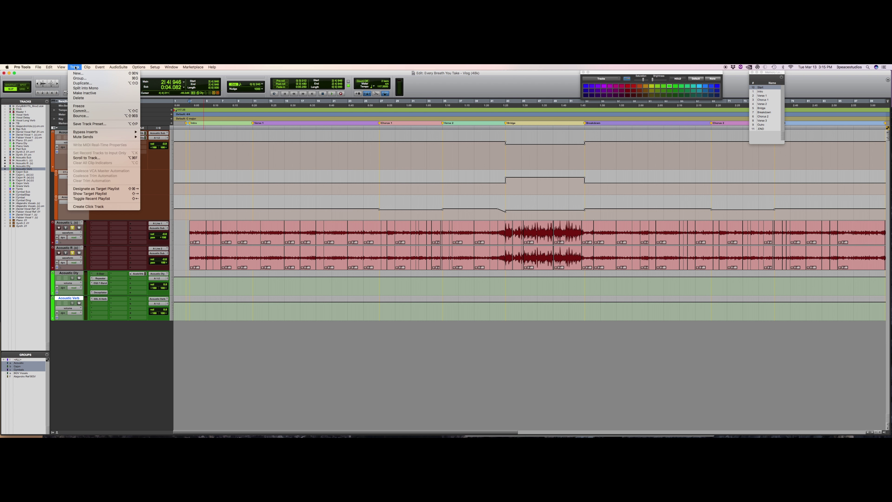
left_click(78, 73)
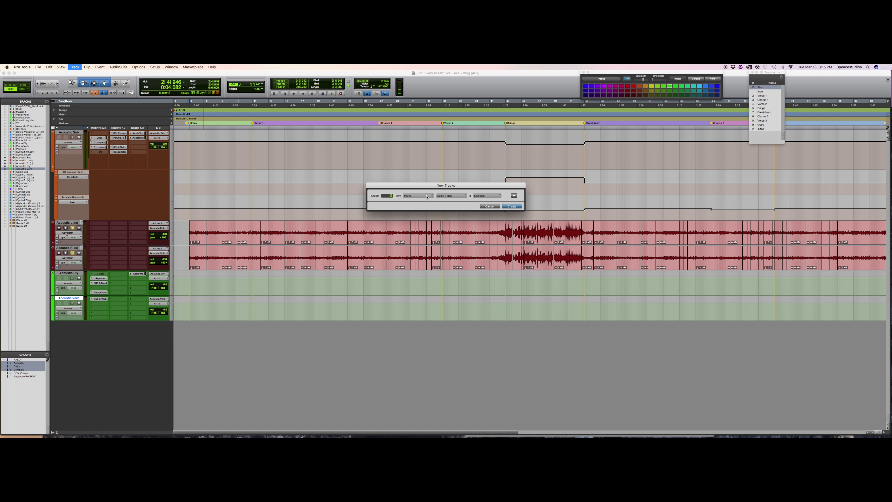
left_click(427, 197)
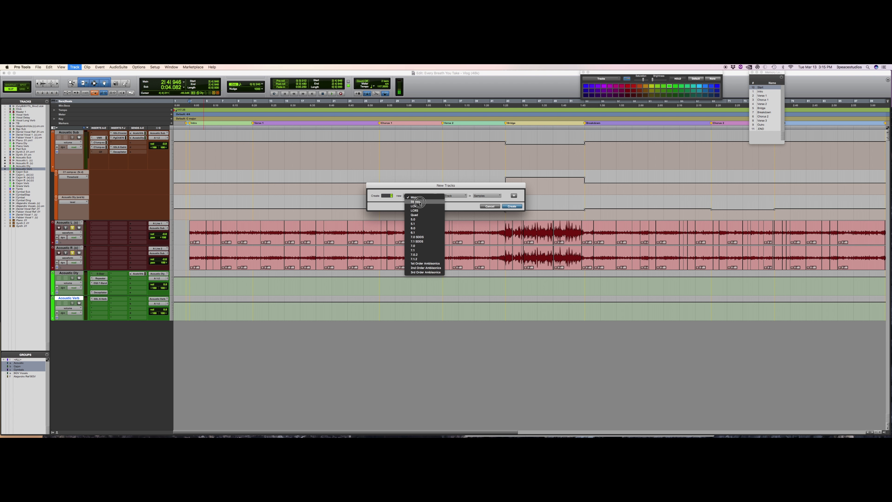
left_click(420, 203)
left_click(453, 196)
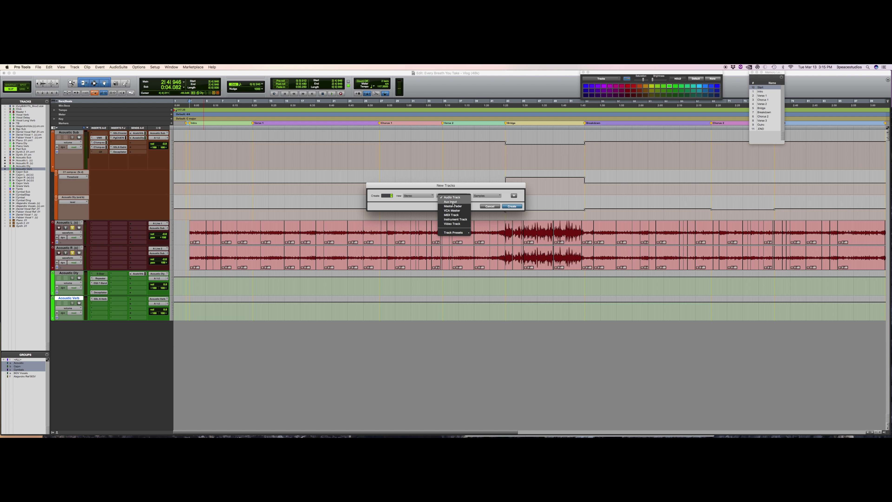
left_click(453, 202)
left_click(509, 207)
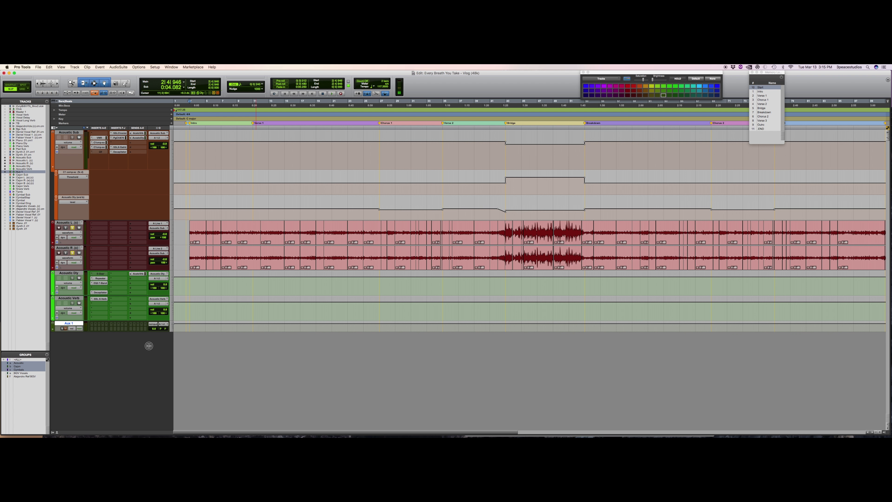
Enlarge the new Aux 1 track to about the height of the acoustic effect tracks and leave it selected.
left_click_drag(149, 347, 149, 350)
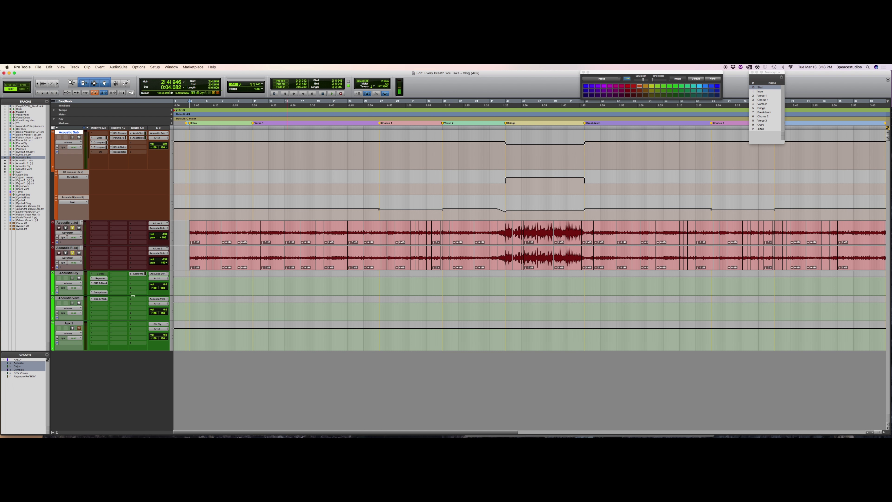
left_click(67, 324)
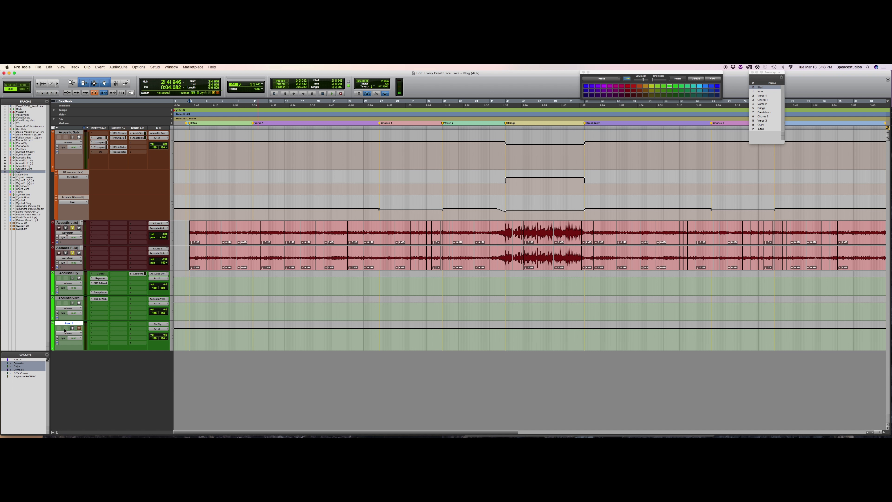
left_click(68, 273)
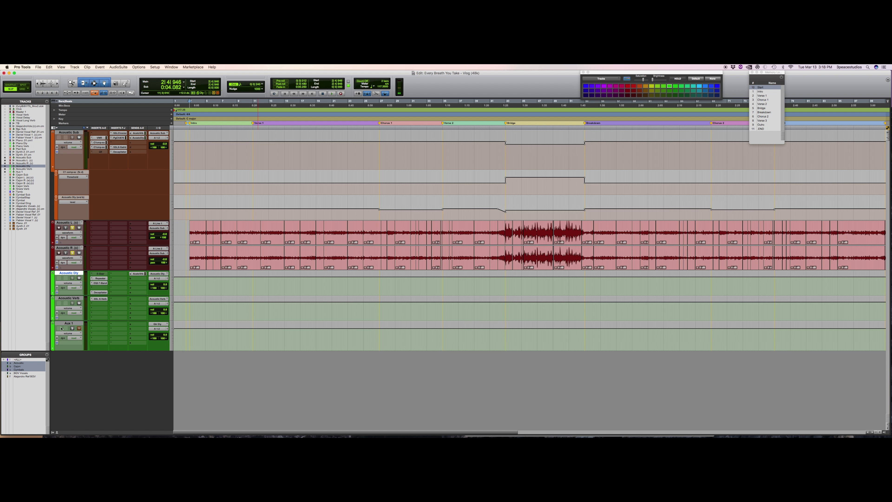
left_click(72, 324)
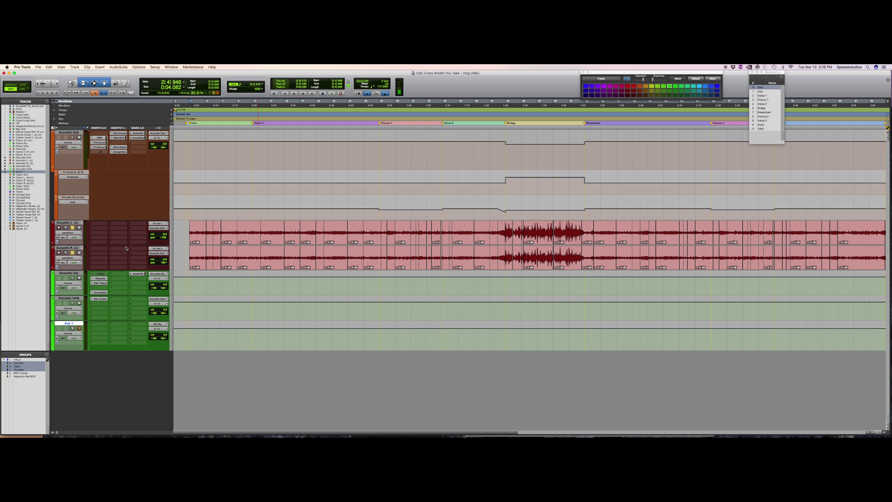
Browse the bus destinations for a new Acoustic Sub send without assigning one, and delete the Aux 1 track.
left_click(135, 146)
mouse_move(142, 158)
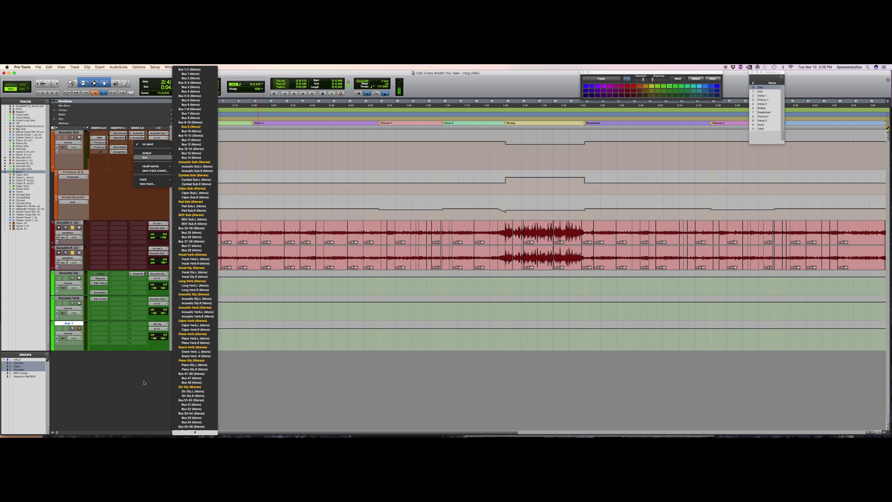
left_click(136, 381)
right_click(72, 322)
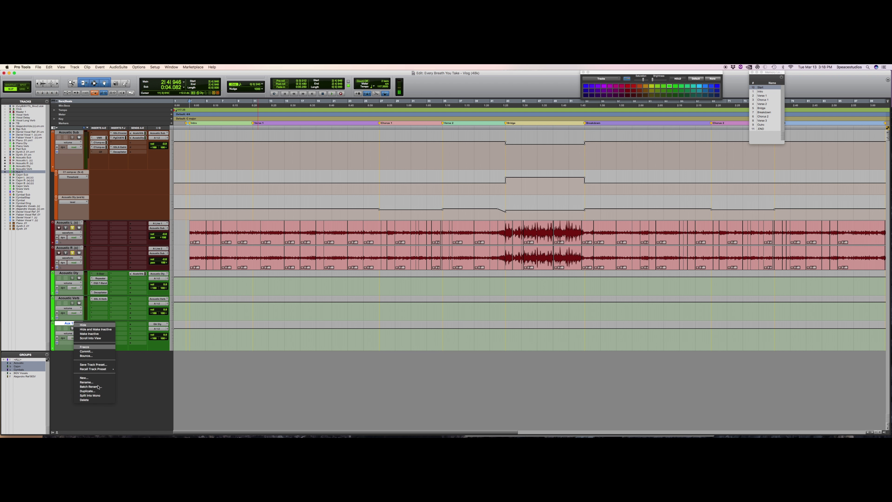
left_click(93, 402)
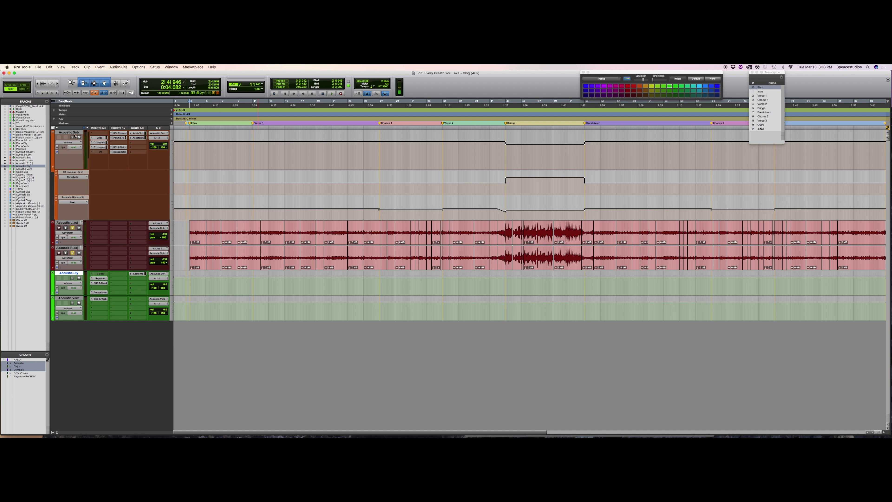
Check the Acoustic Dly send fader on Acoustic Sub and remove the track's compressor Threshold automation lane.
left_click(141, 139)
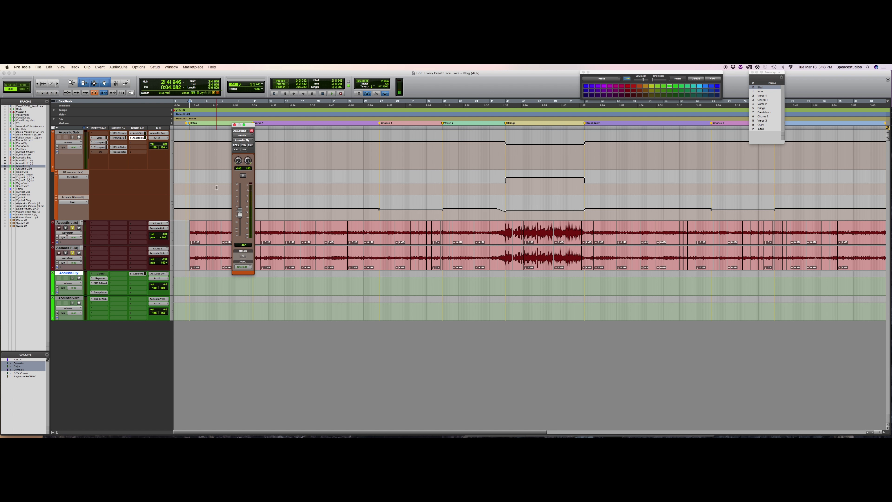
left_click(234, 125)
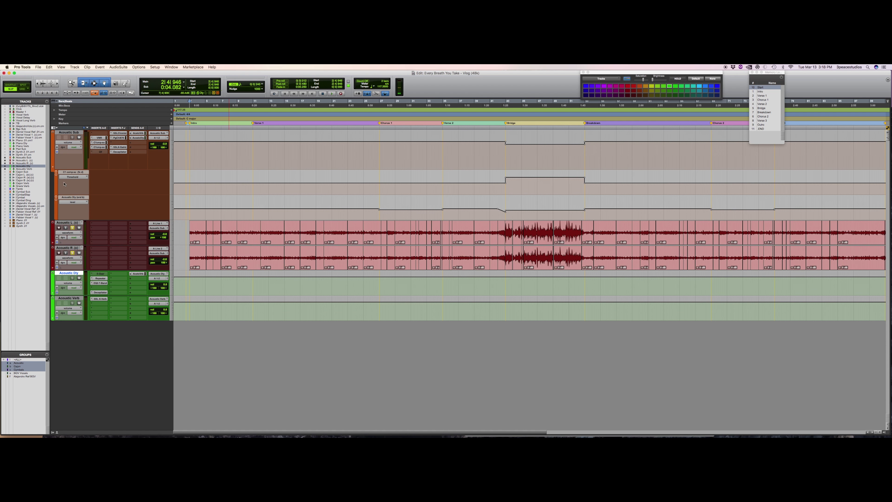
left_click(56, 172)
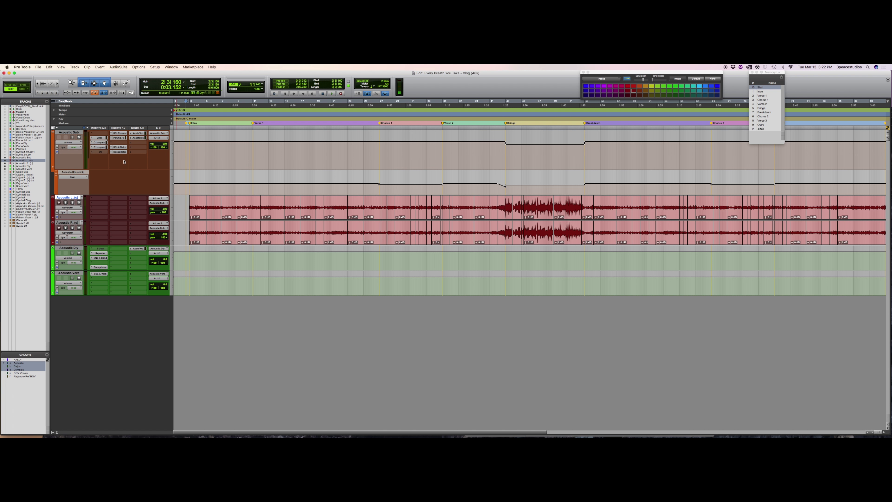
Open the Decapitator insert on Acoustic Sub, place it below the tracks, and play the soloed acoustic guitars from the start of their clips.
left_click(119, 151)
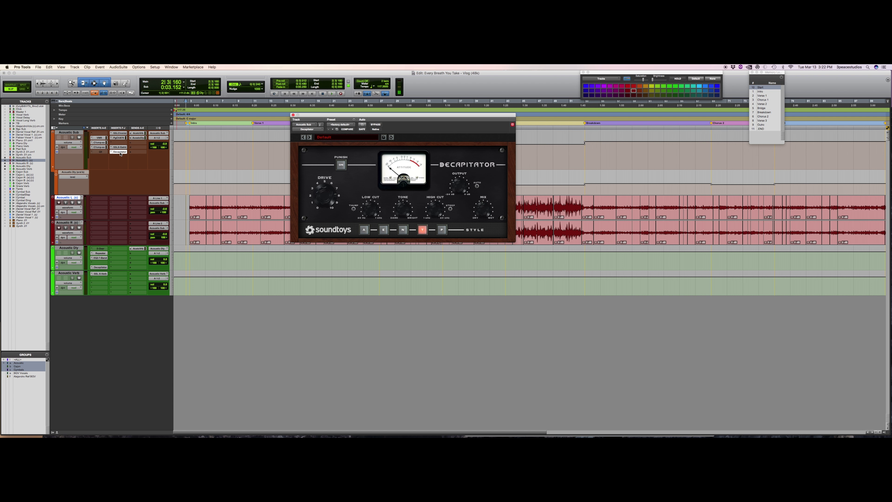
left_click_drag(353, 115, 317, 264)
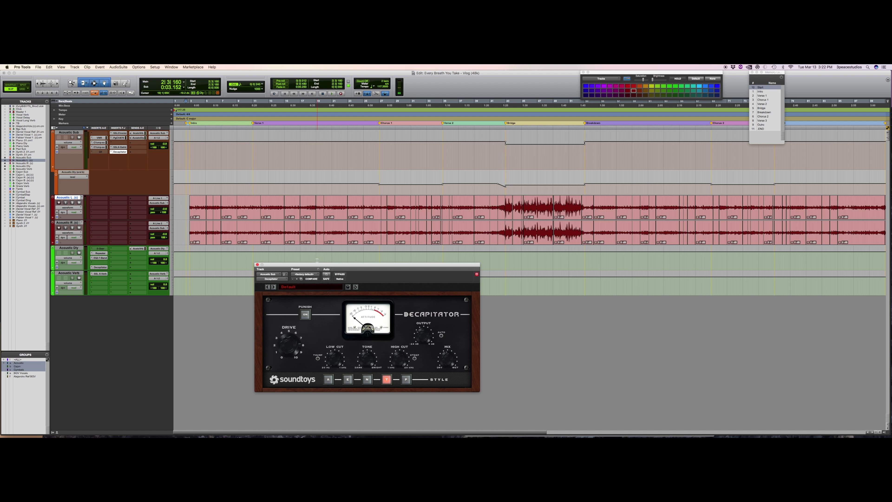
left_click(183, 202)
left_click(189, 207)
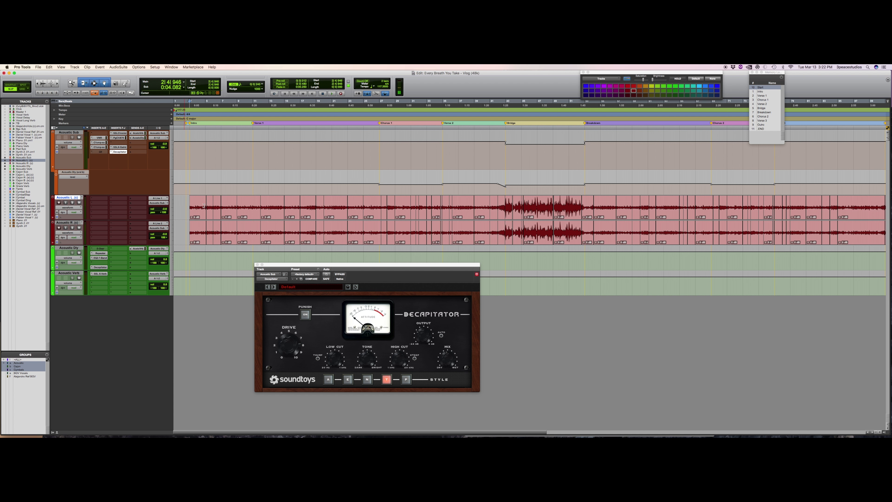
left_click(74, 202)
key("space")
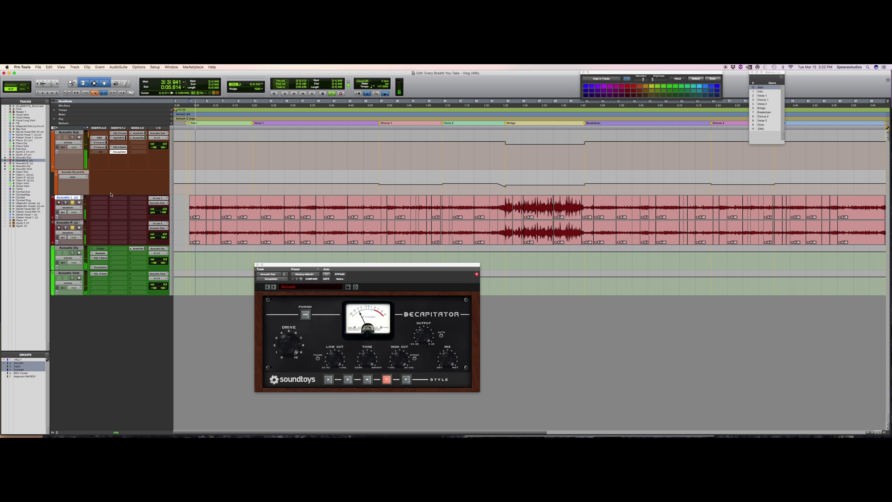
Mute both Acoustic Sub sends, compare the sound with Decapitator bypassed and active, and stop playback.
left_click(139, 133, "ctrl+super")
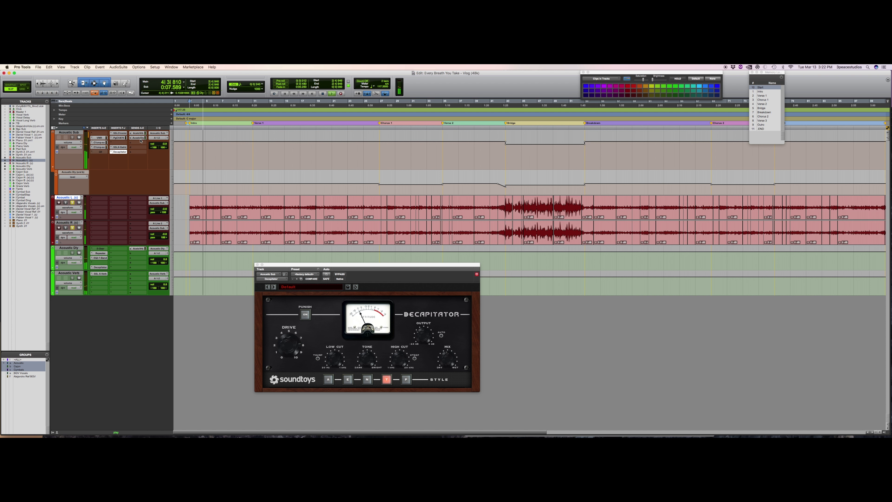
left_click(140, 138, "ctrl+super")
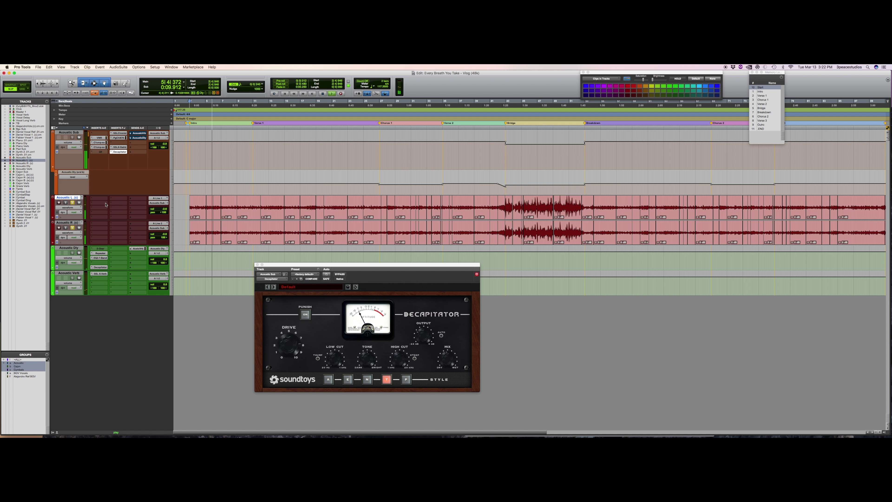
left_click(119, 152, "super")
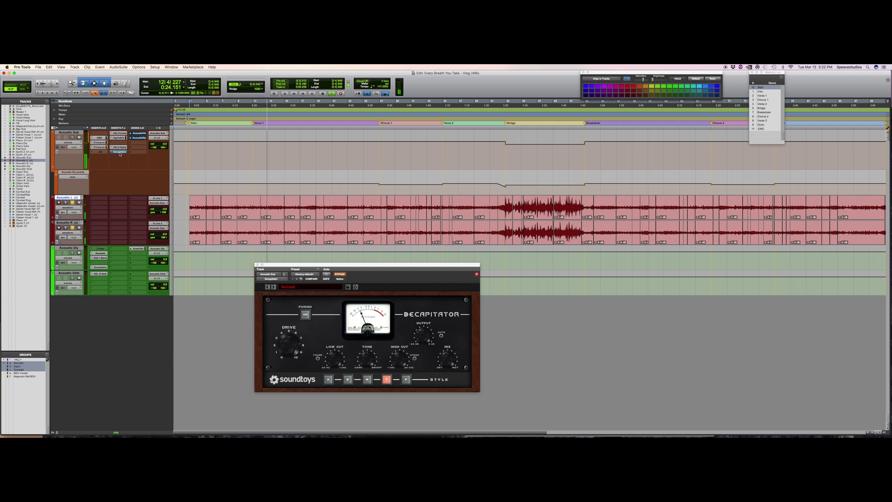
left_click(120, 152, "super")
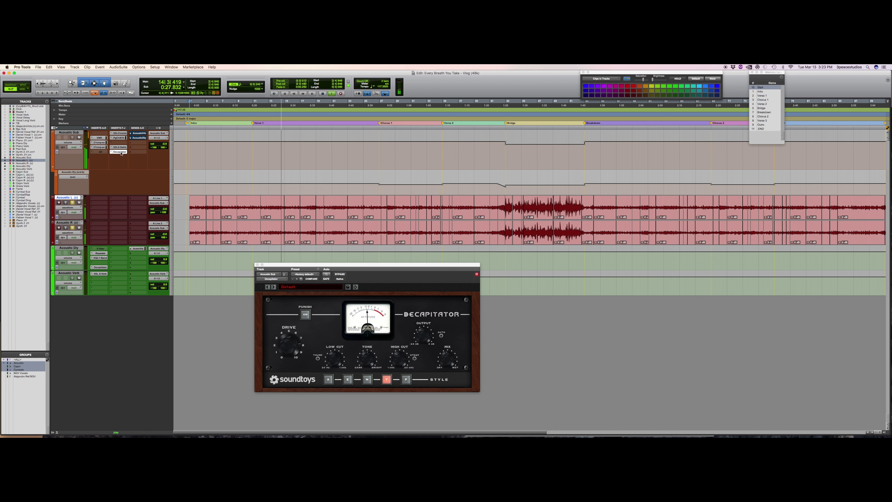
key("space")
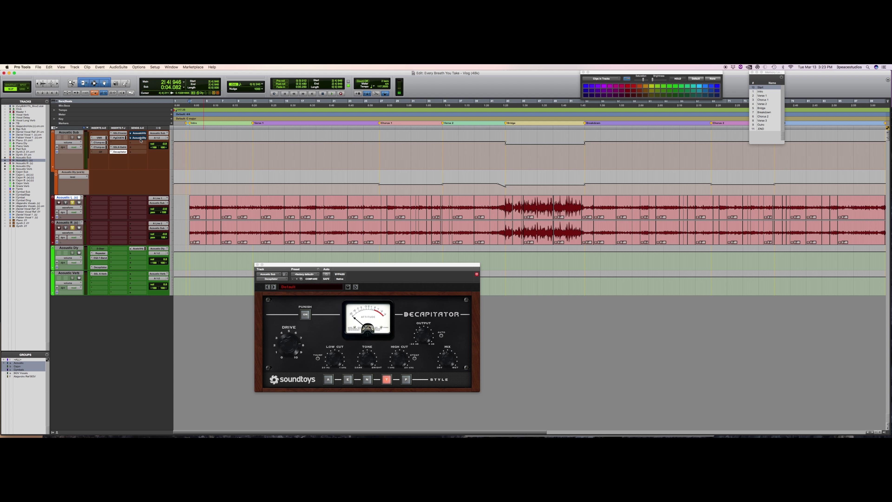
Unmute the Acoustic Sub sends and open the Decapitator insert on the Acoustic Dly track.
key("shift+q")
left_click(100, 267)
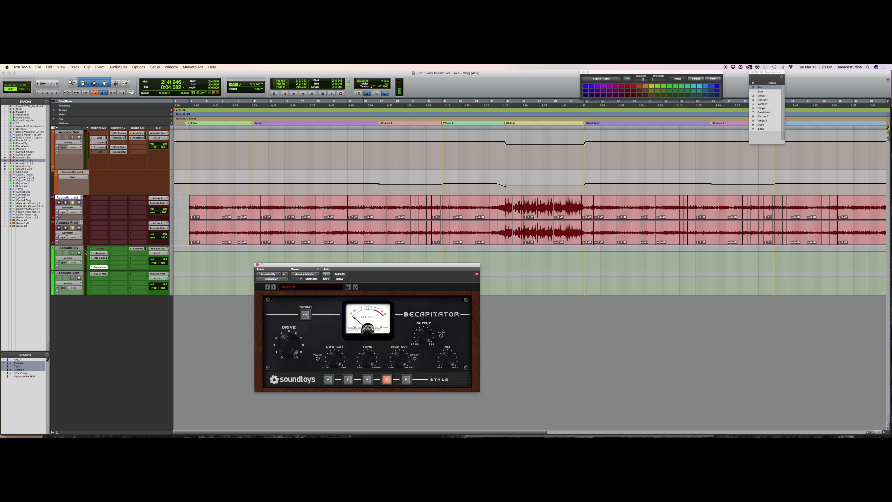
left_click(93, 250)
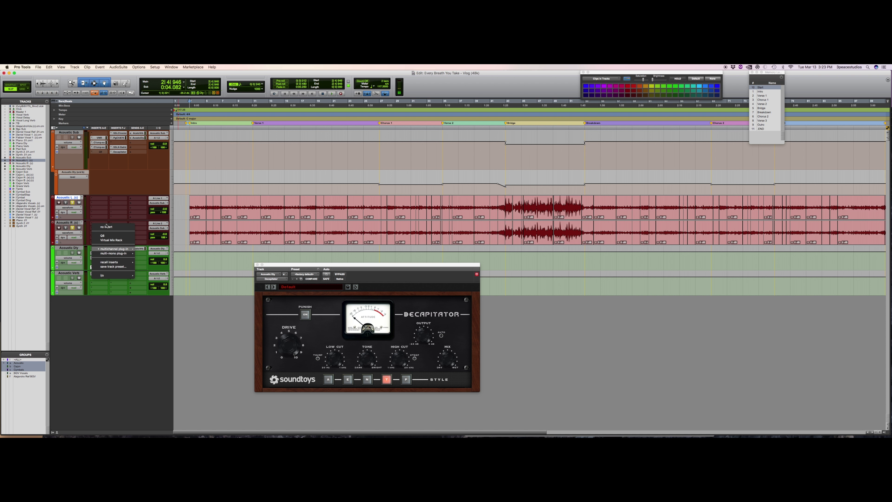
left_click(107, 228)
left_click(103, 256)
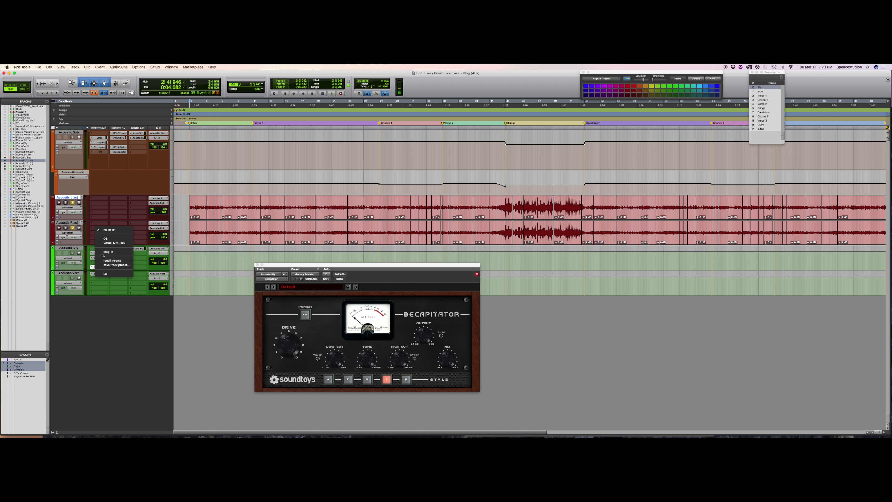
left_click(88, 252)
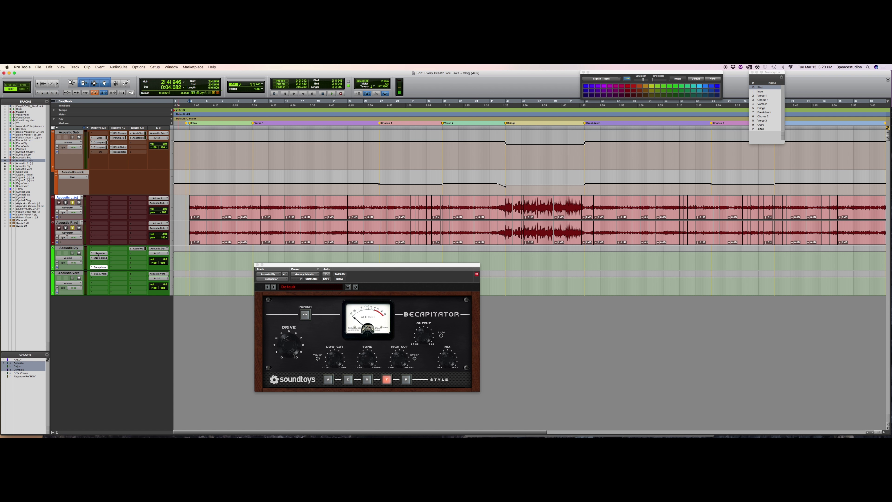
Open Repeater on Acoustic Dly, place its window just below the guitar tracks, and review the track's EQ3 7-Band and Decapitator inserts.
left_click(100, 253)
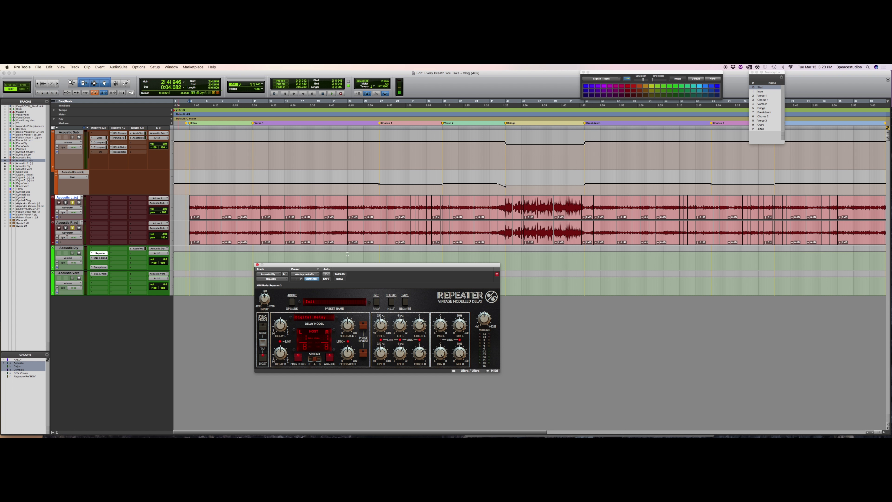
left_click_drag(361, 266, 339, 239)
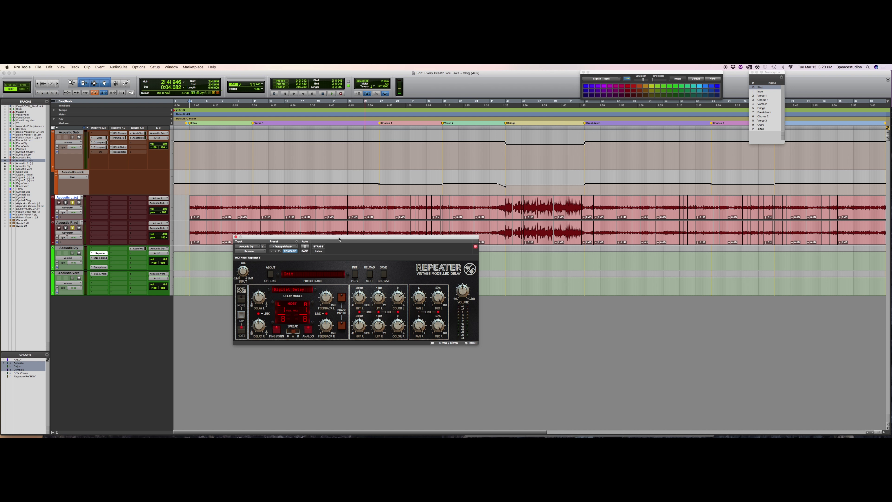
left_click(100, 258)
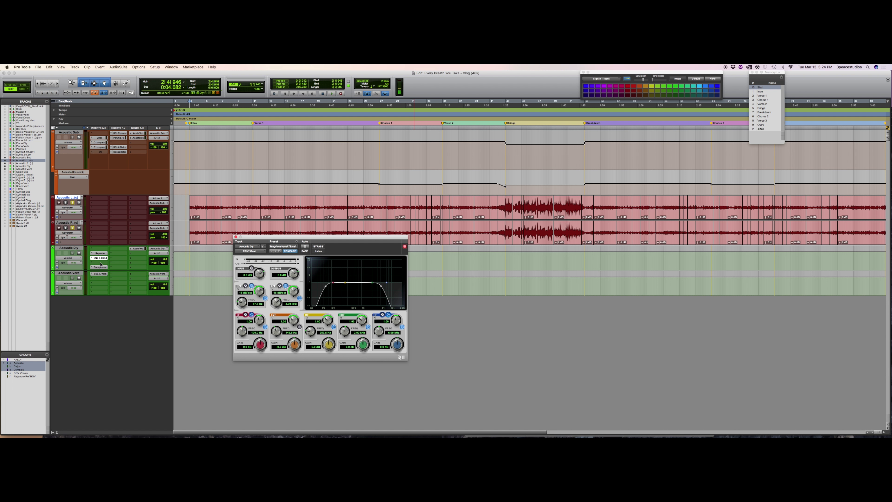
left_click(101, 254)
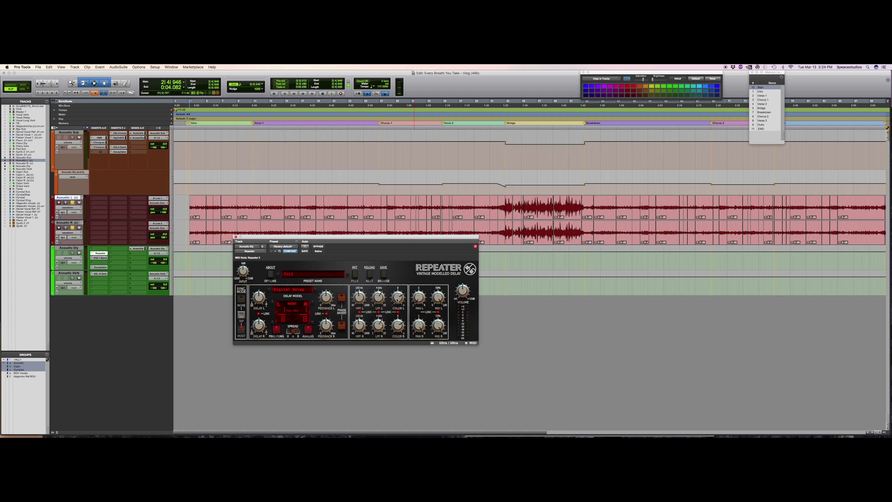
left_click(101, 258)
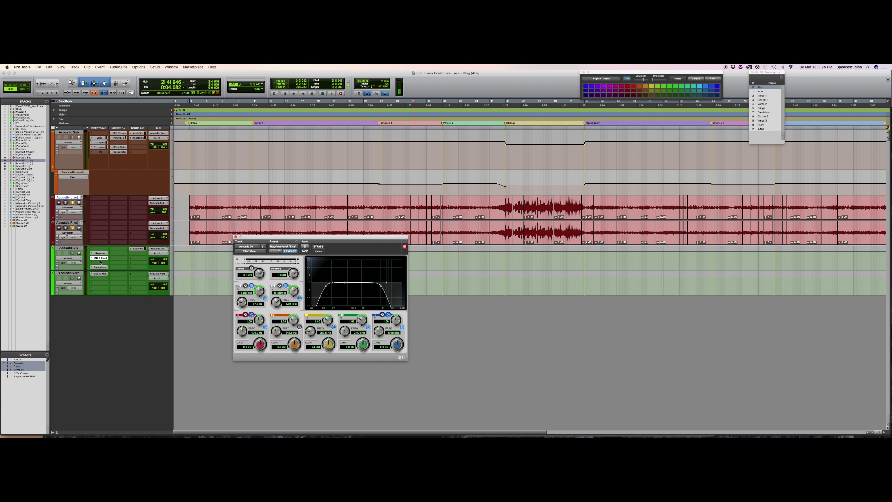
left_click(101, 268)
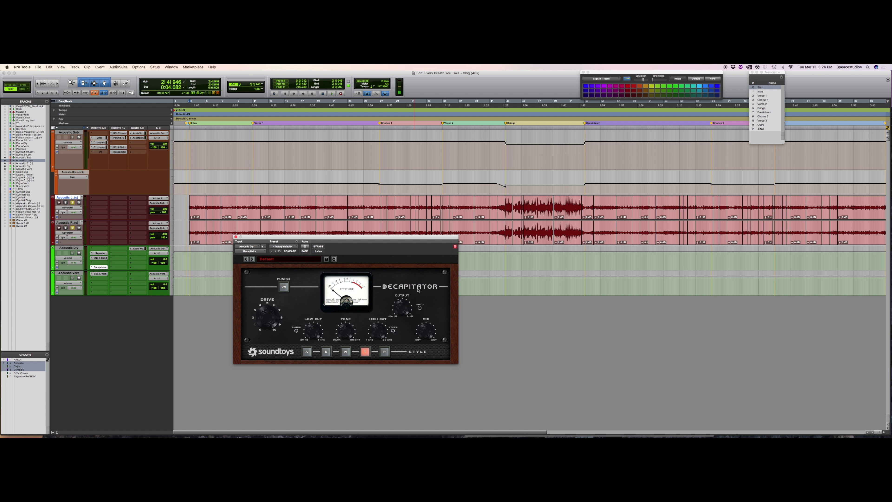
Check the Acoustic Verb send on Acoustic Dly and trace the routing by selecting Acoustic Sub, Acoustic Dly and Acoustic Verb.
left_click(140, 250)
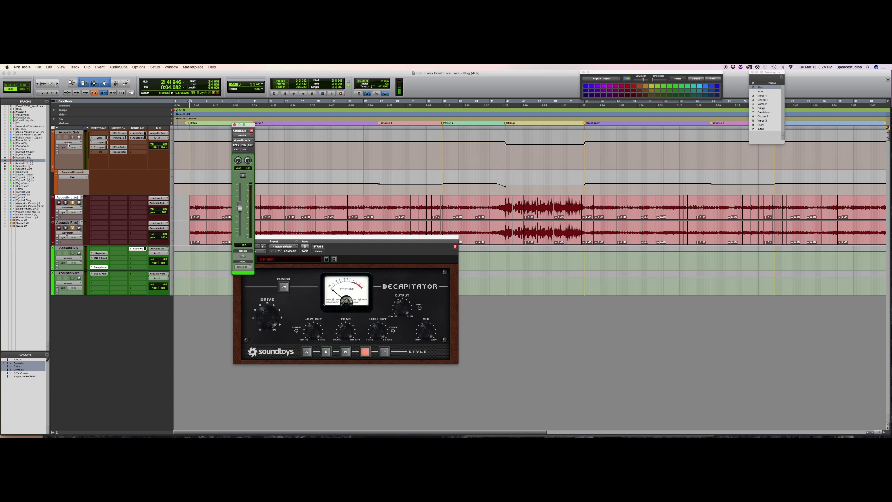
left_click(72, 134)
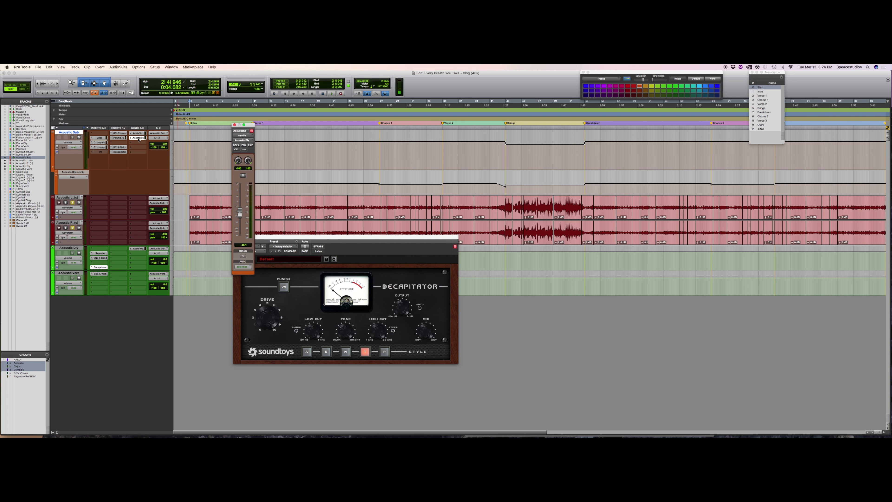
left_click(68, 248)
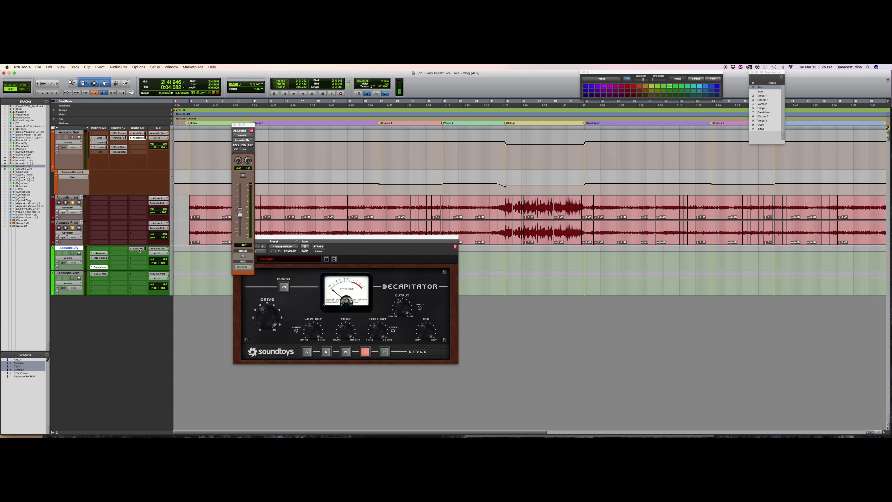
left_click(68, 273)
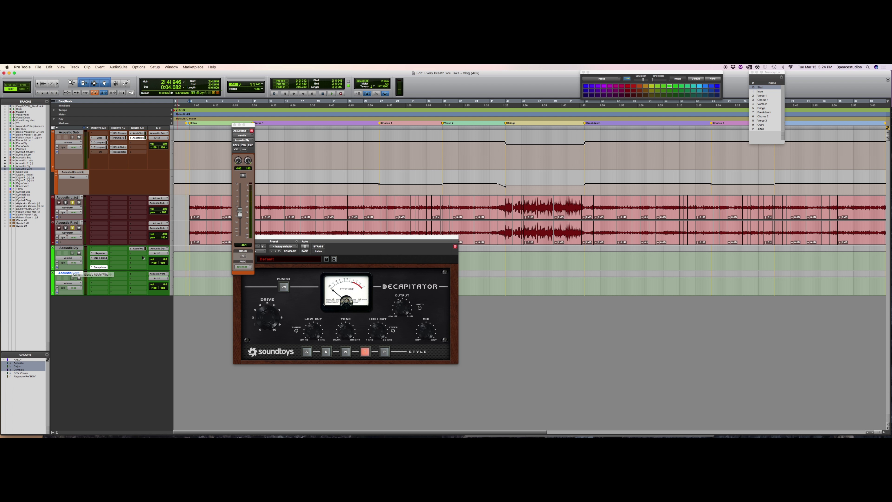
Check the Decapitator inserts on Acoustic Sub and Acoustic Dly, and close their plug-in windows.
left_click(272, 213)
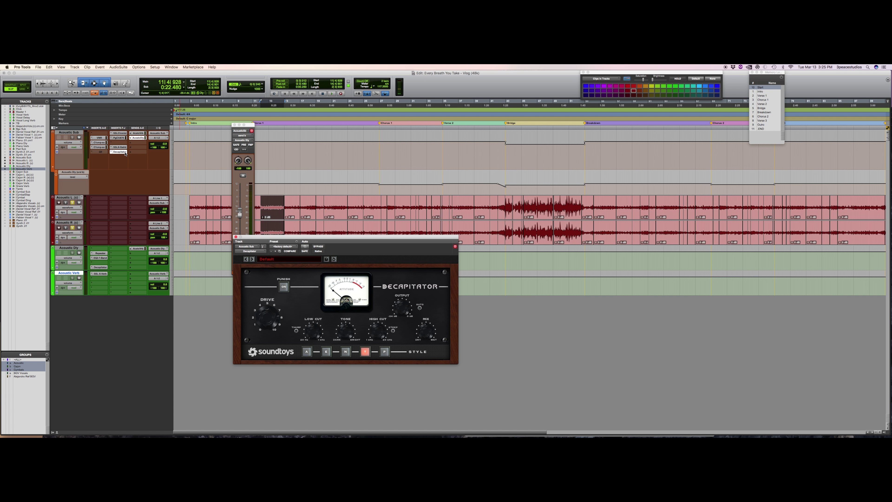
left_click(274, 207)
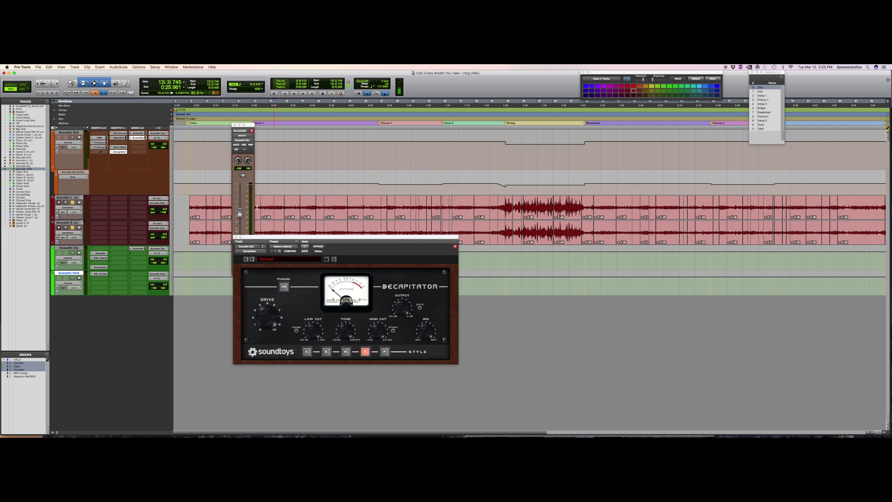
left_click(235, 236)
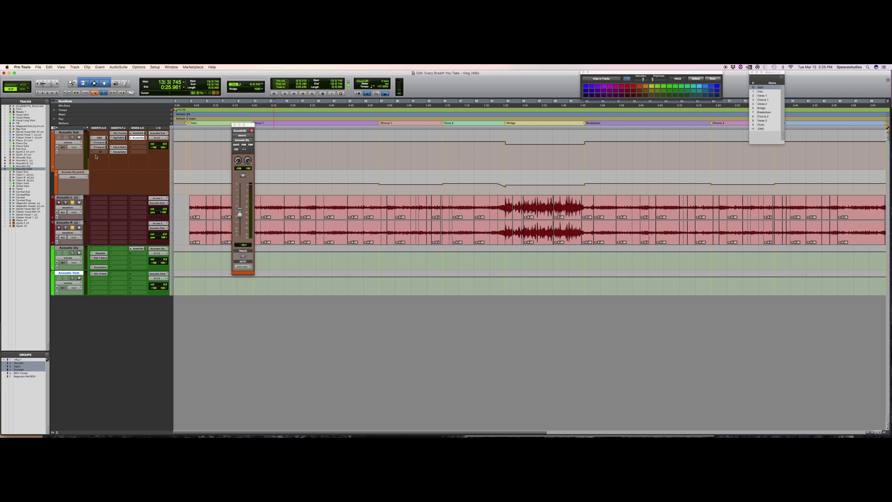
left_click(119, 151)
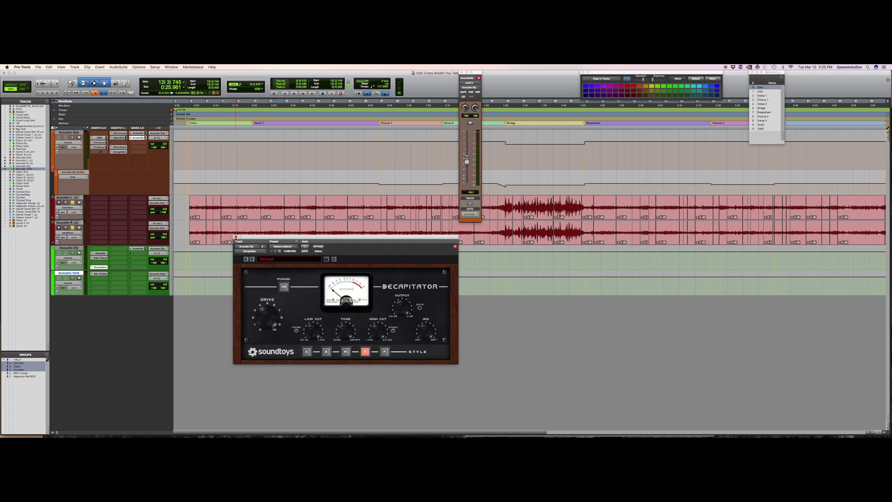
left_click(236, 237)
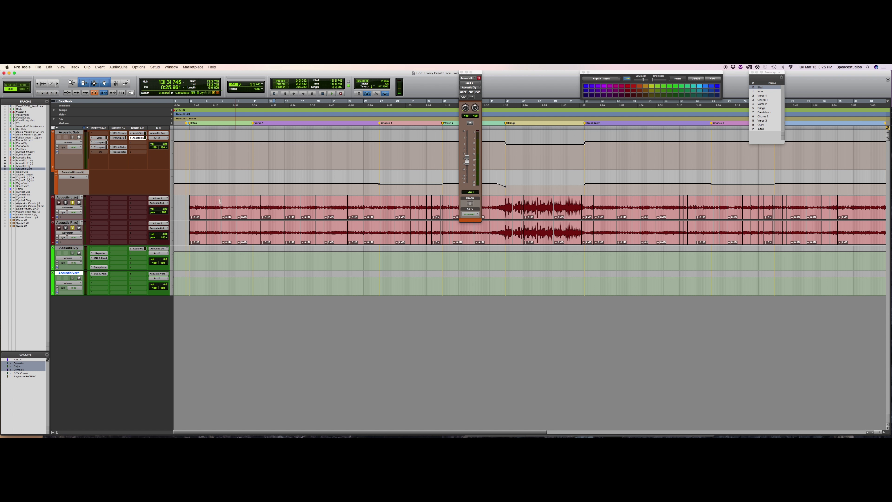
Play the acoustic guitars with their effects from the start of the clips and stop playback.
key("b")
left_click(190, 199)
key("space")
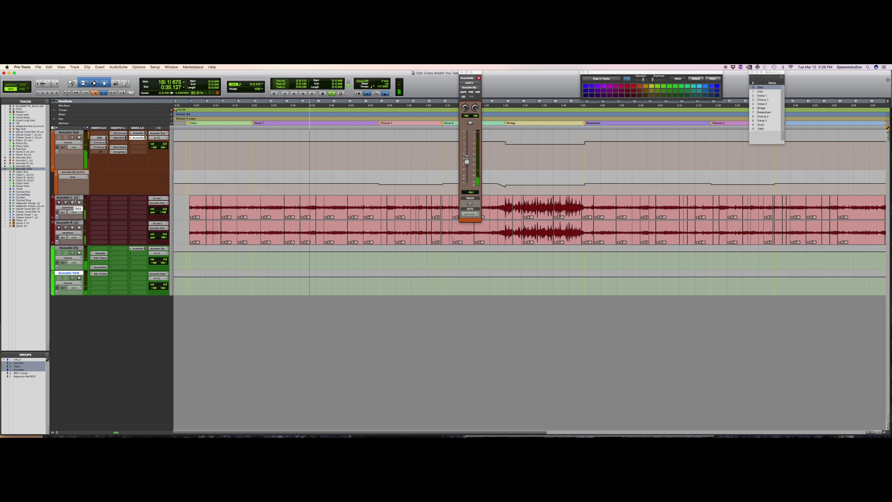
key("space")
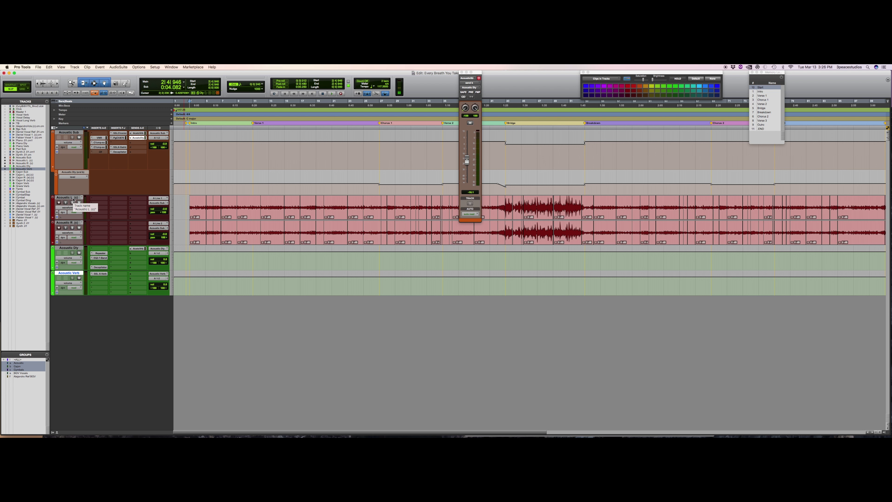
Move the Acoustic Dly send fader window away from the middle of the timeline and increase the height of Acoustic Sub's automation lane.
left_click(476, 72)
left_click_drag(476, 72, 835, 72)
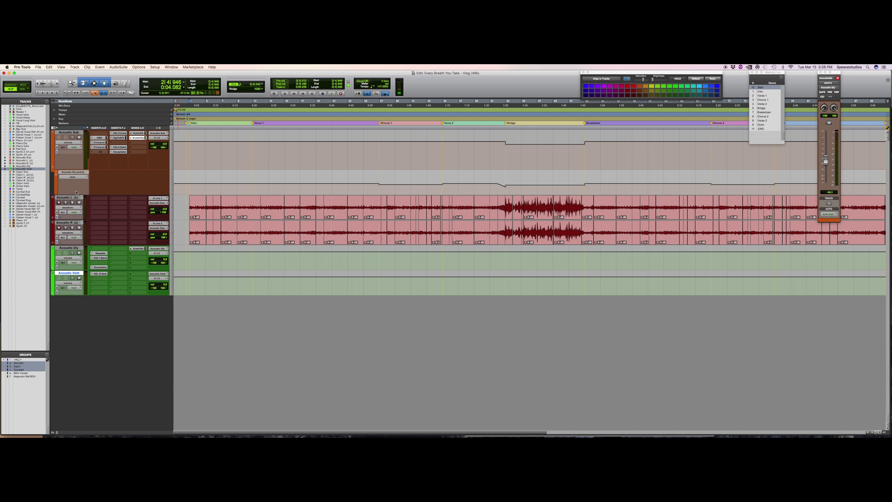
left_click_drag(76, 194, 75, 220)
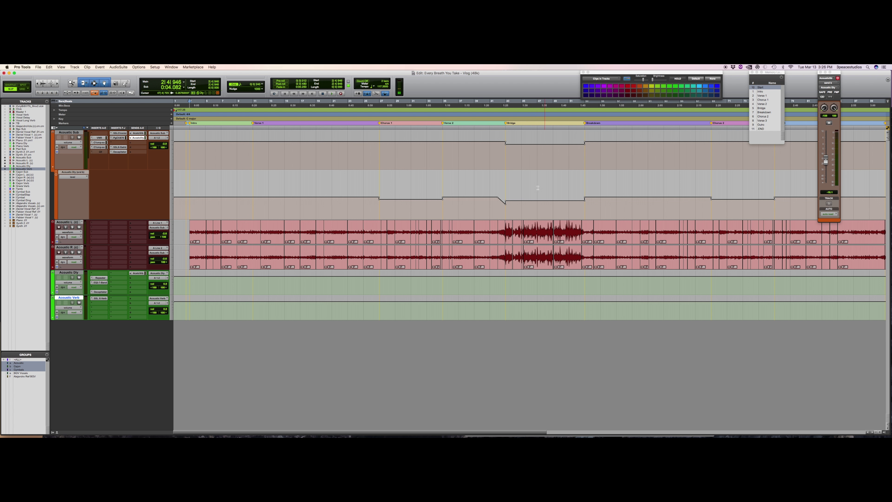
Review the Acoustic Sub automation across the whole song and play the guitars from the start of their clips.
scroll(602, 199, "right", 15)
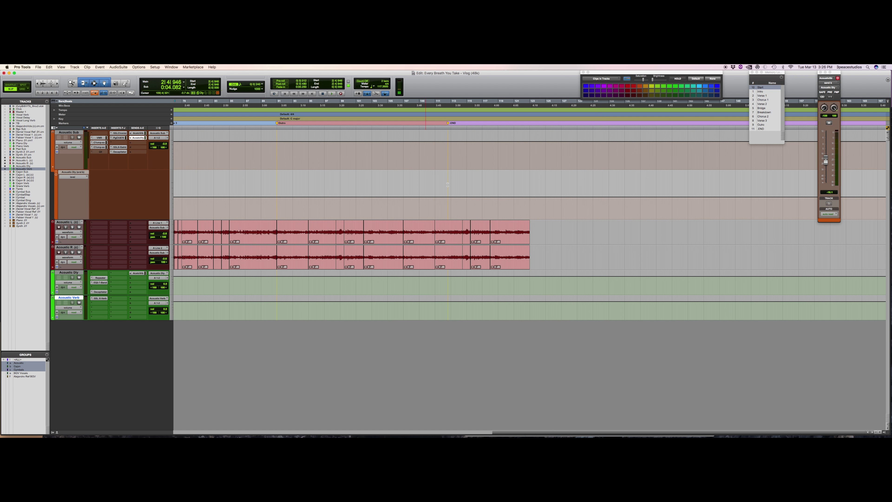
scroll(448, 185, "left", 15)
scroll(448, 186, "down", 3)
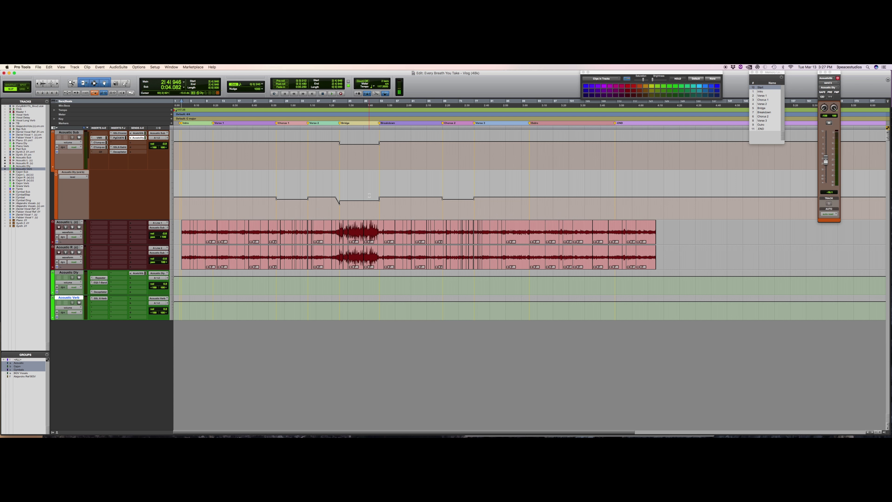
key("space")
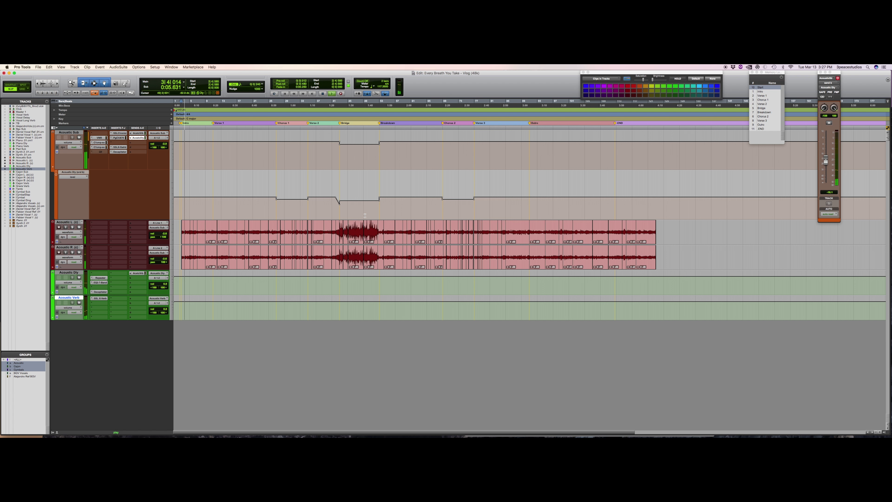